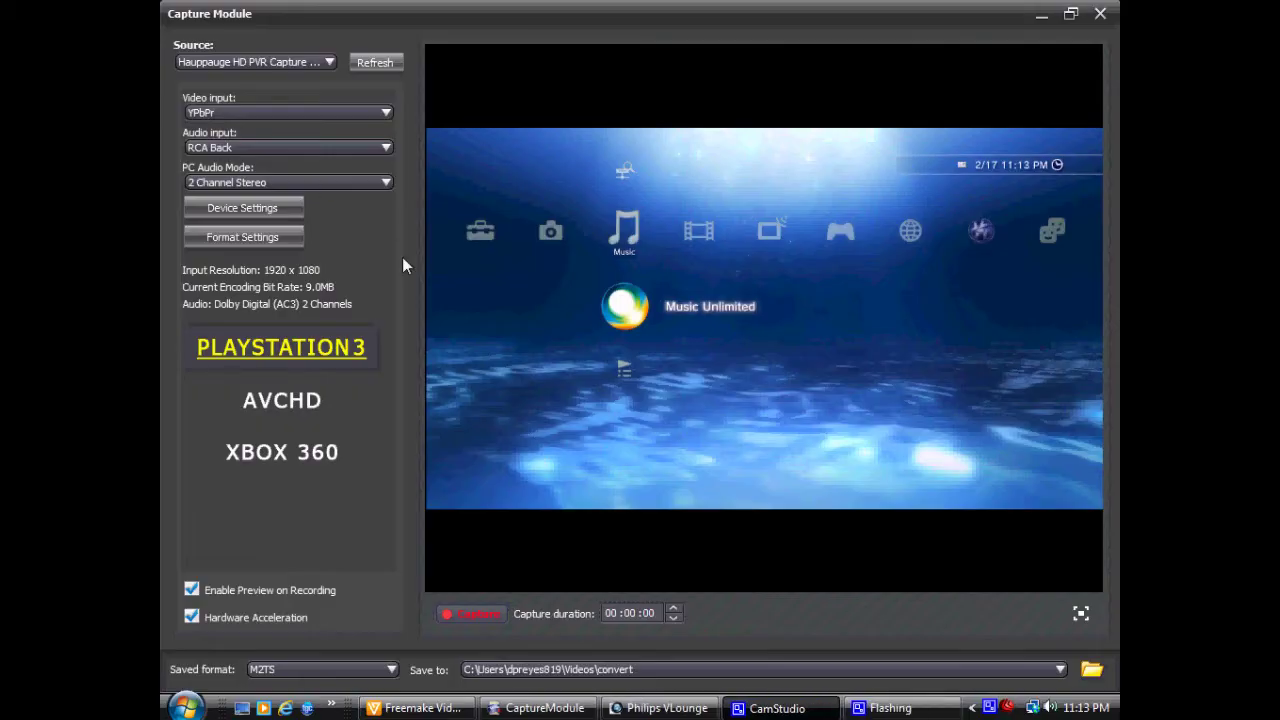
# - Minimize and restore Capture Module, then show the YPbPr, S-Video and Composite Video input choices
pyautogui.click(1043, 16)
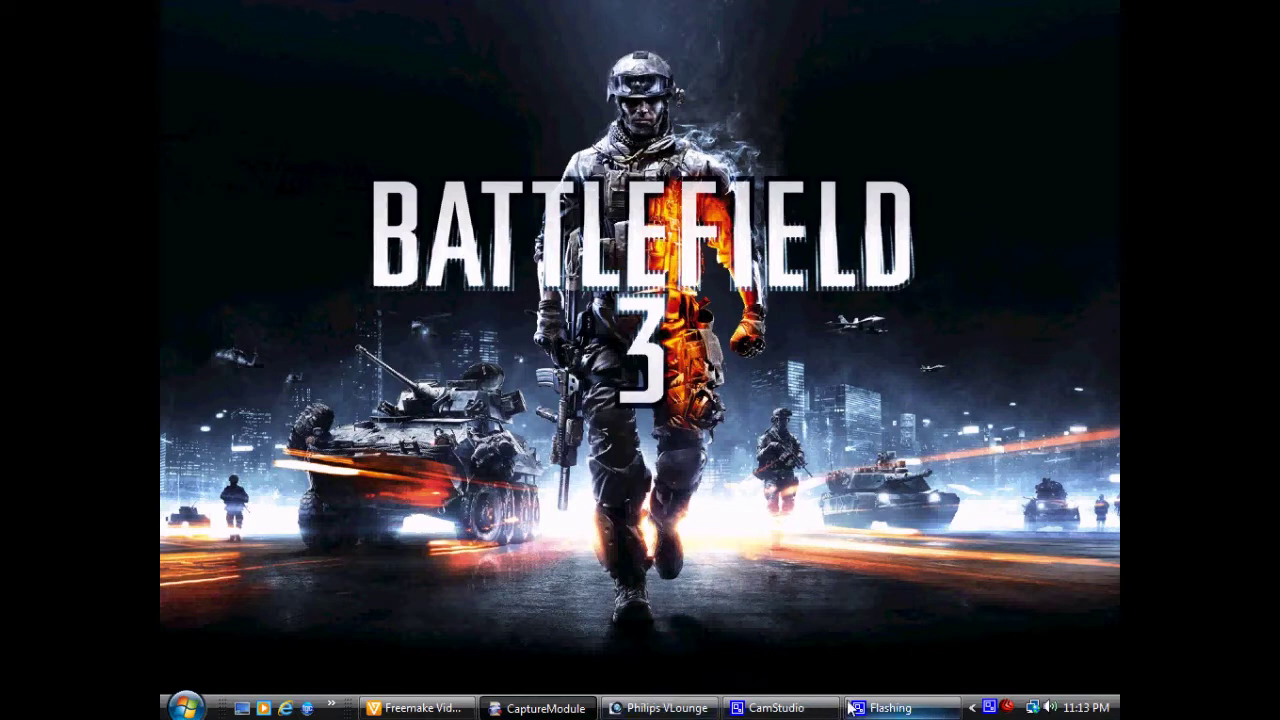
pyautogui.click(540, 708)
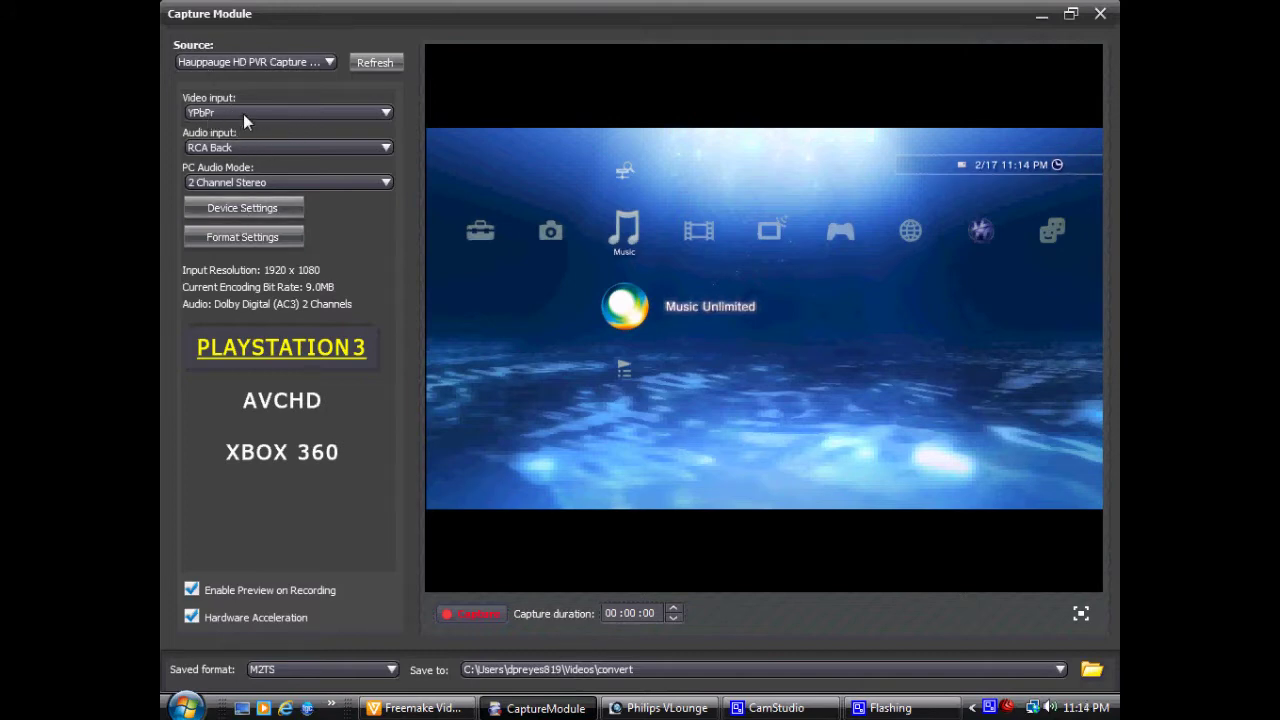
pyautogui.click(386, 113)
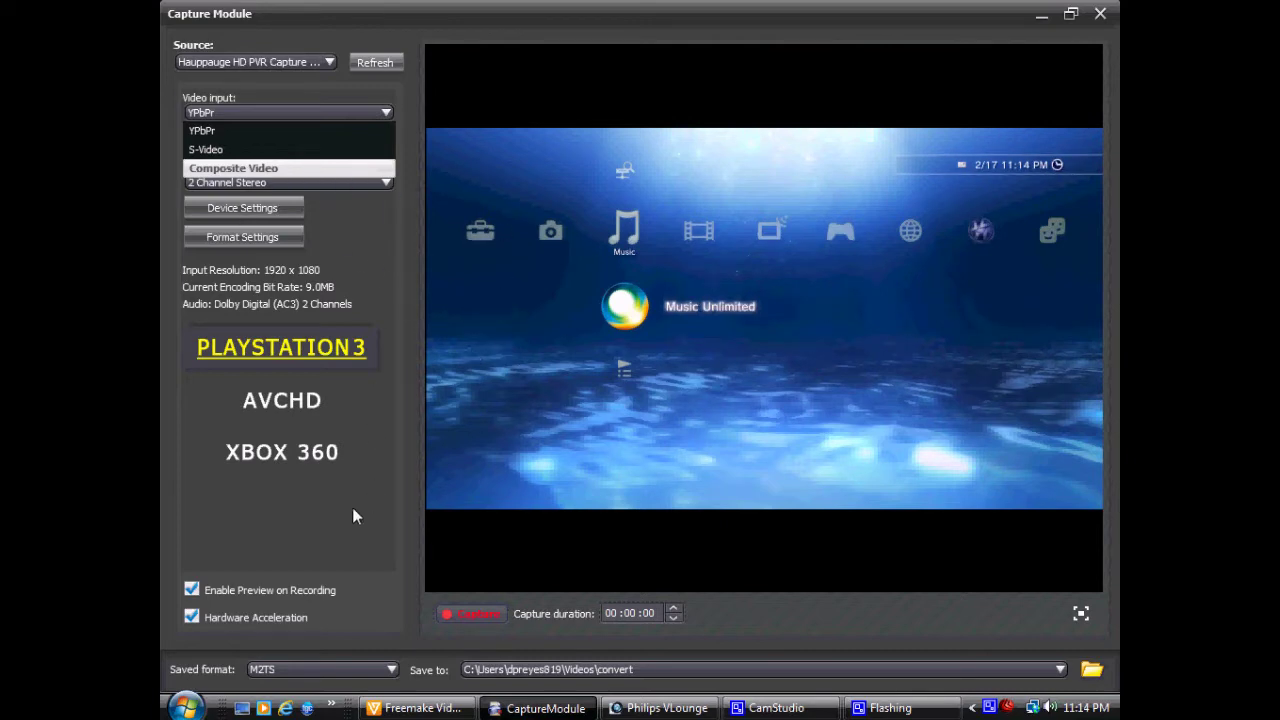
# - Keep the YPbPr input, try the XBOX 360 preset, then return to the PLAYSTATION 3 preset
pyautogui.click(314, 455)
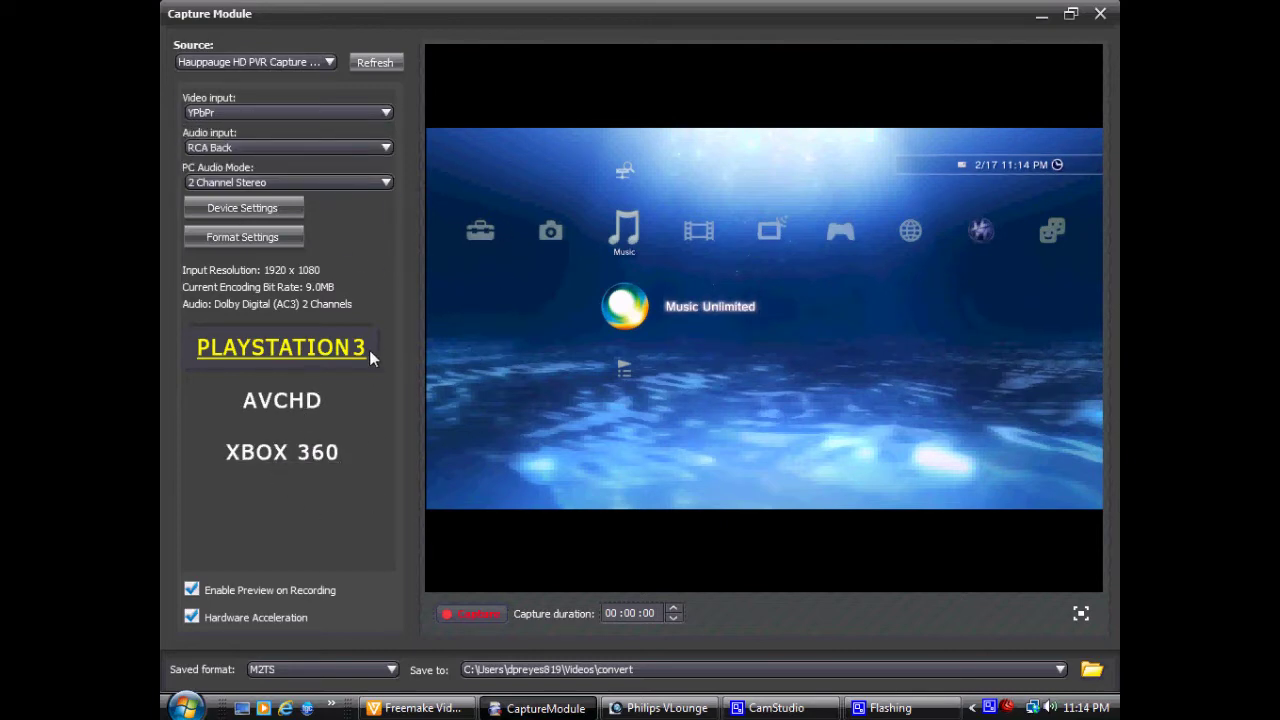
pyautogui.click(290, 440)
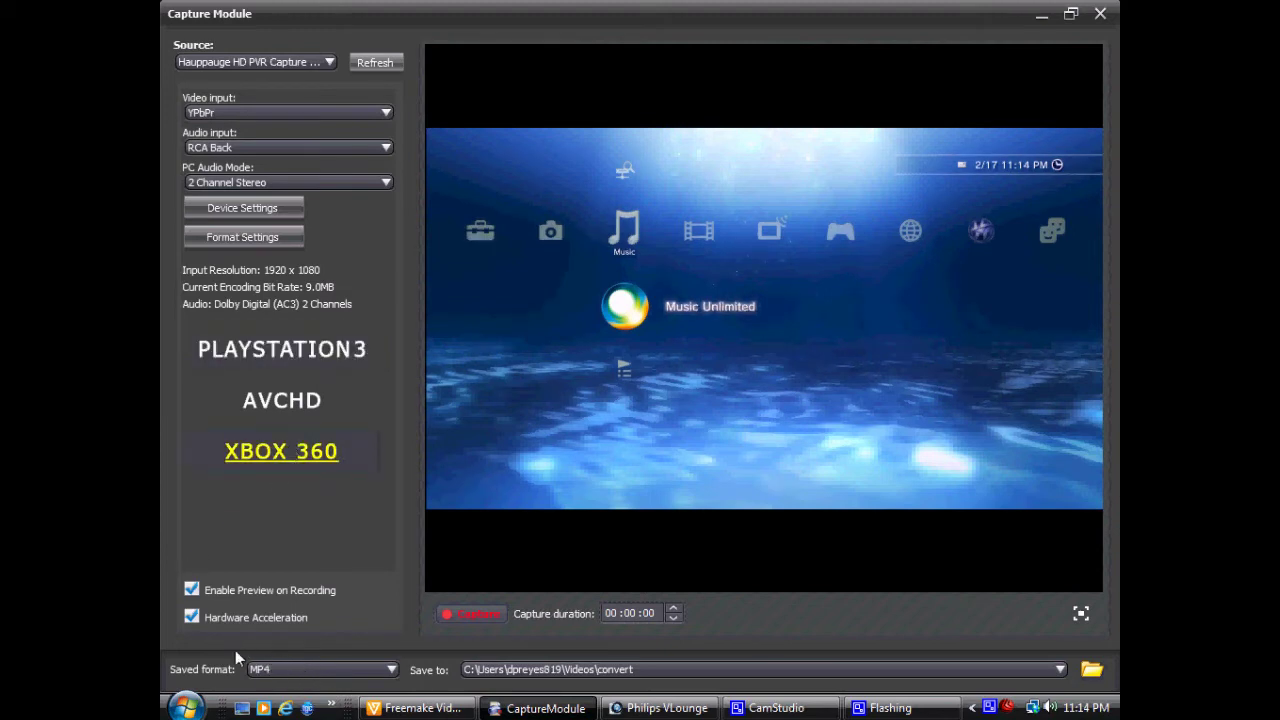
pyautogui.click(336, 347)
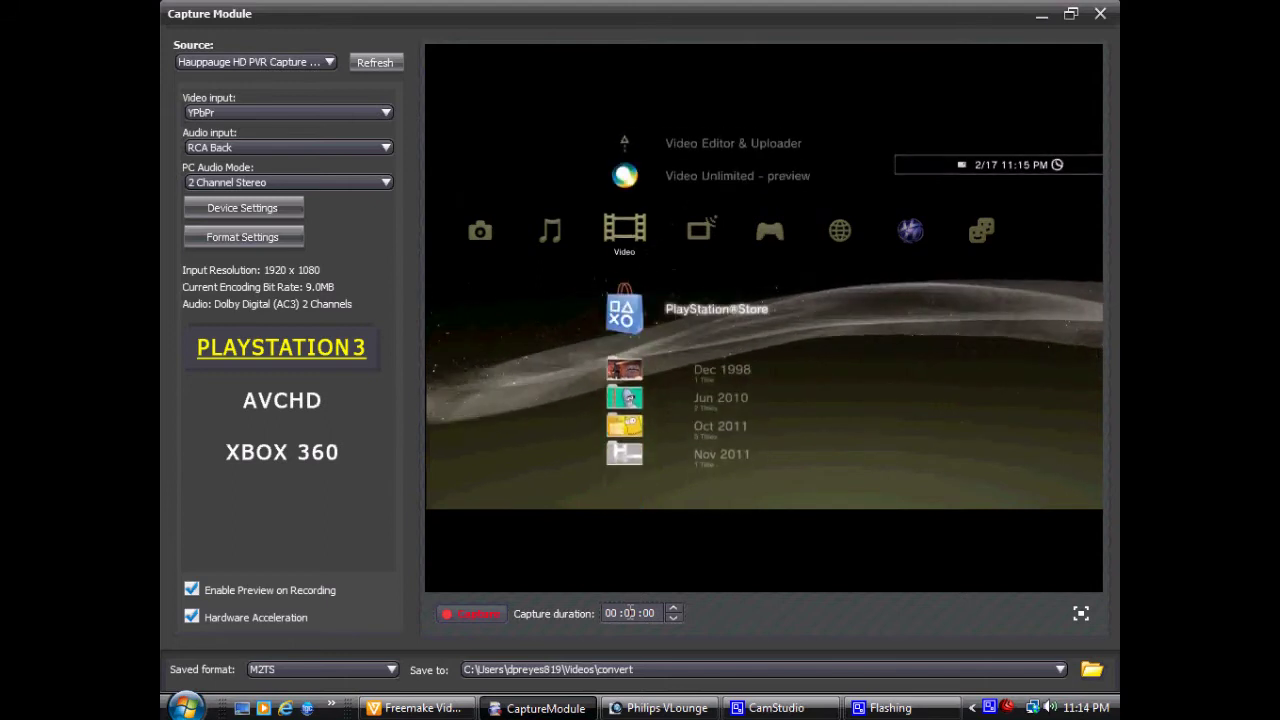
# - Switch to Freemake and add future7 from Videos > gaming recording to the conversion list
pyautogui.click(1042, 16)
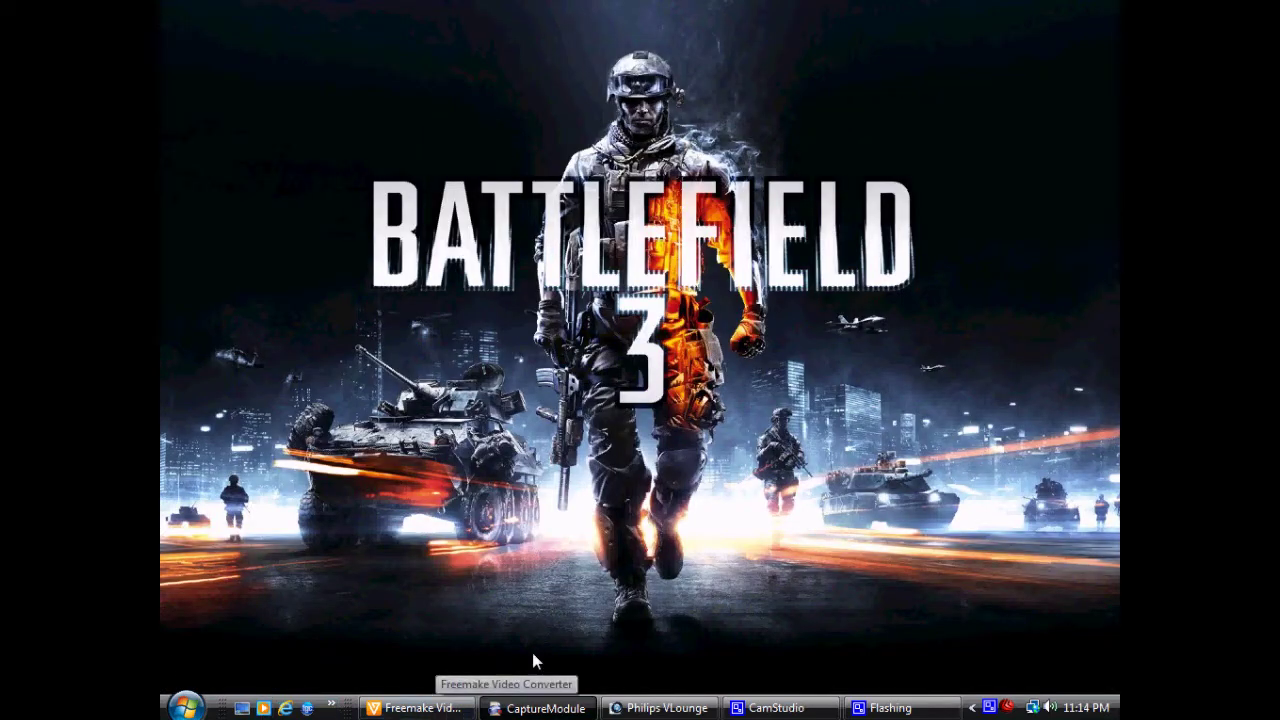
pyautogui.click(390, 710)
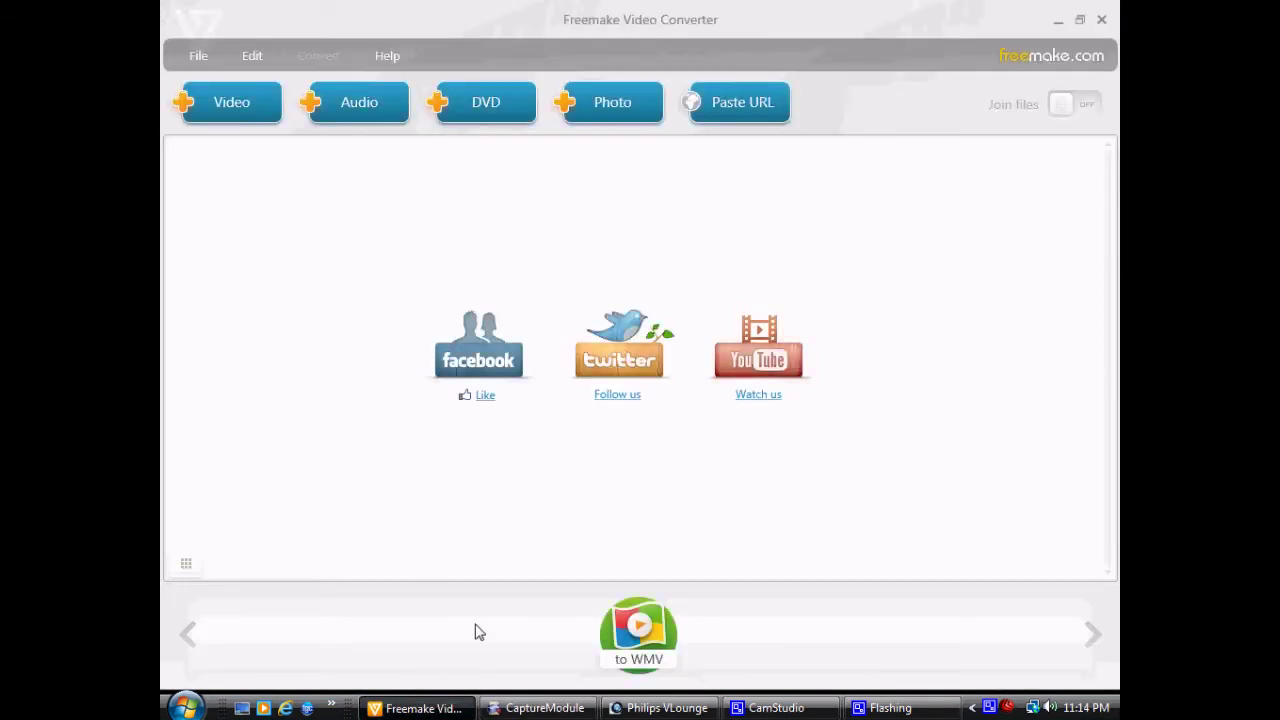
pyautogui.click(257, 120)
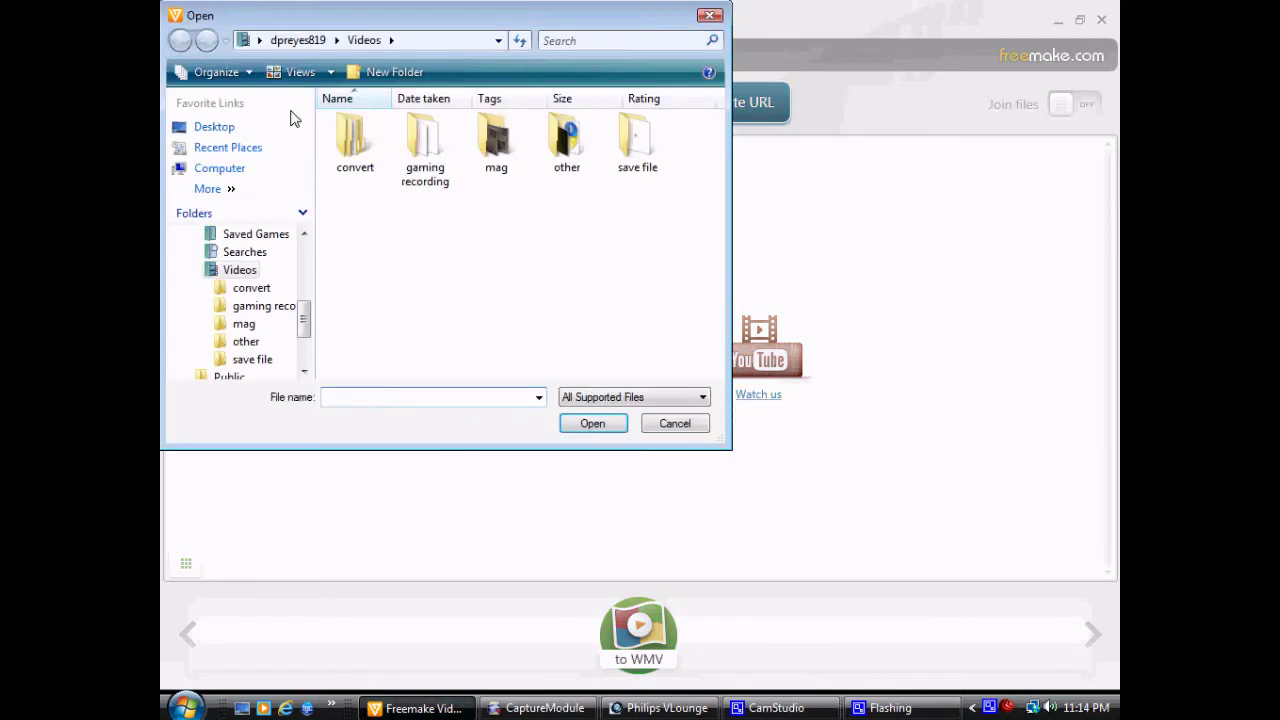
pyautogui.doubleClick(634, 152)
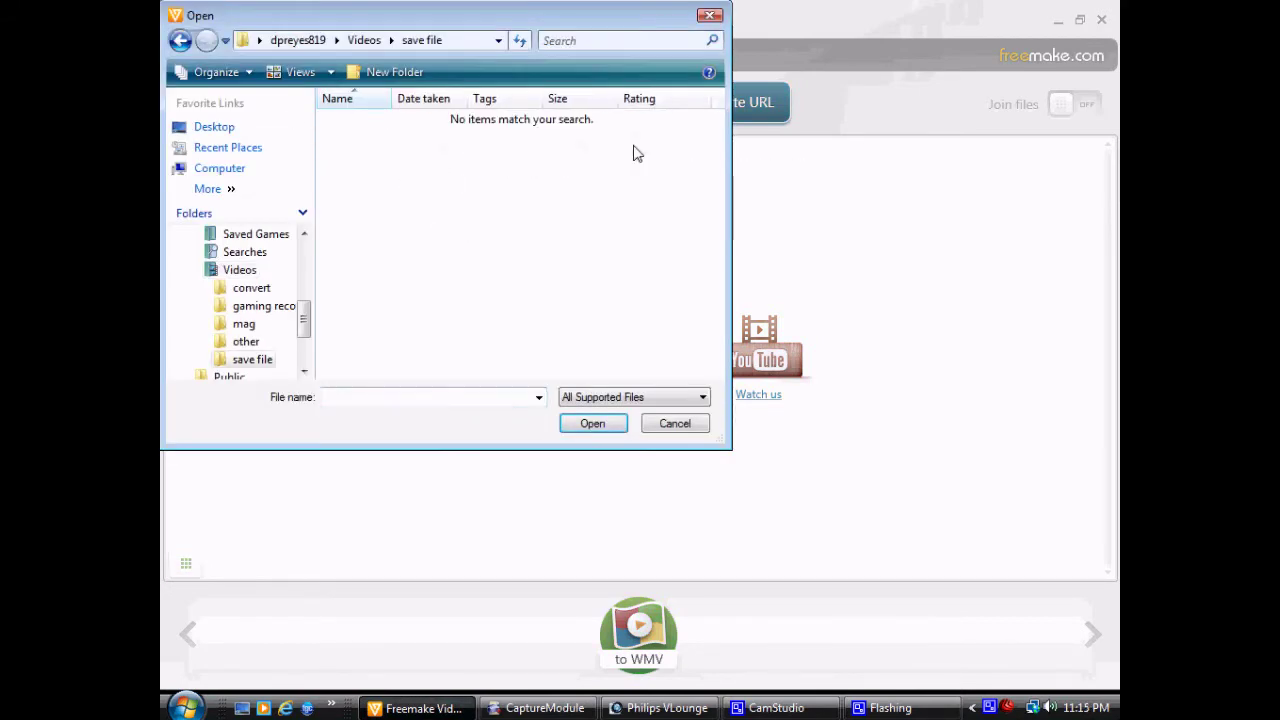
pyautogui.click(179, 41)
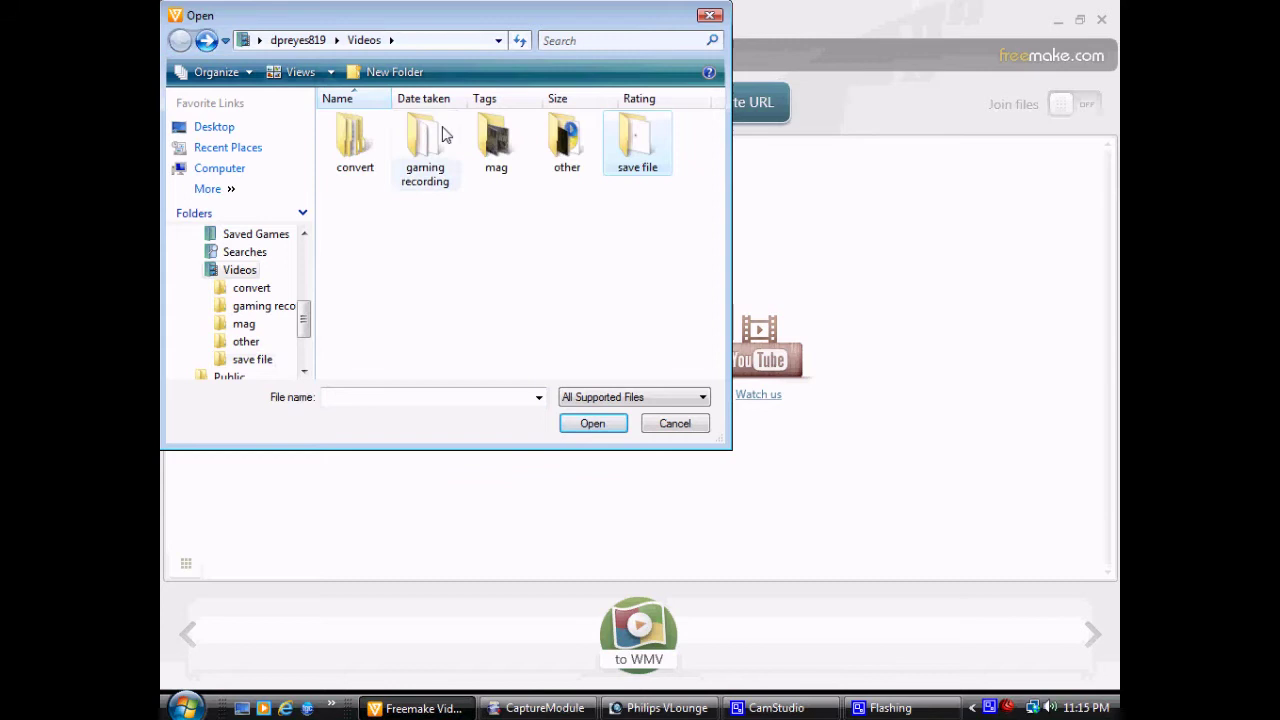
pyautogui.doubleClick(560, 152)
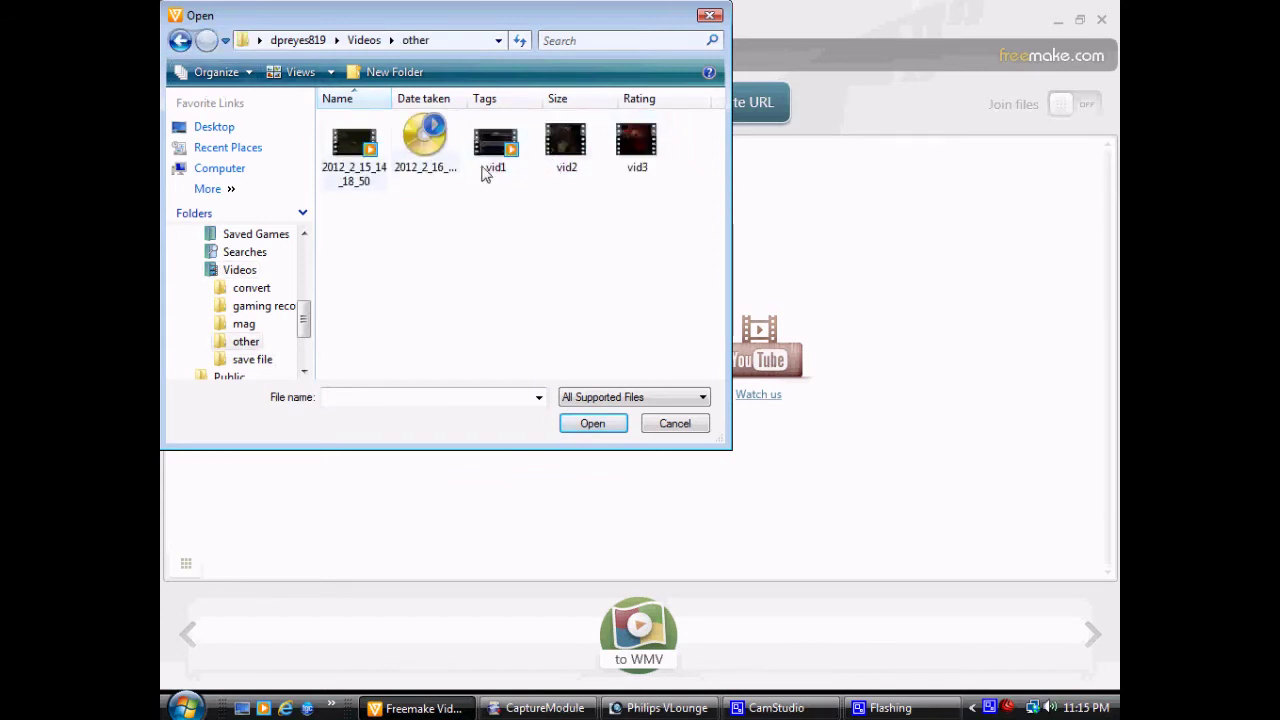
pyautogui.click(179, 42)
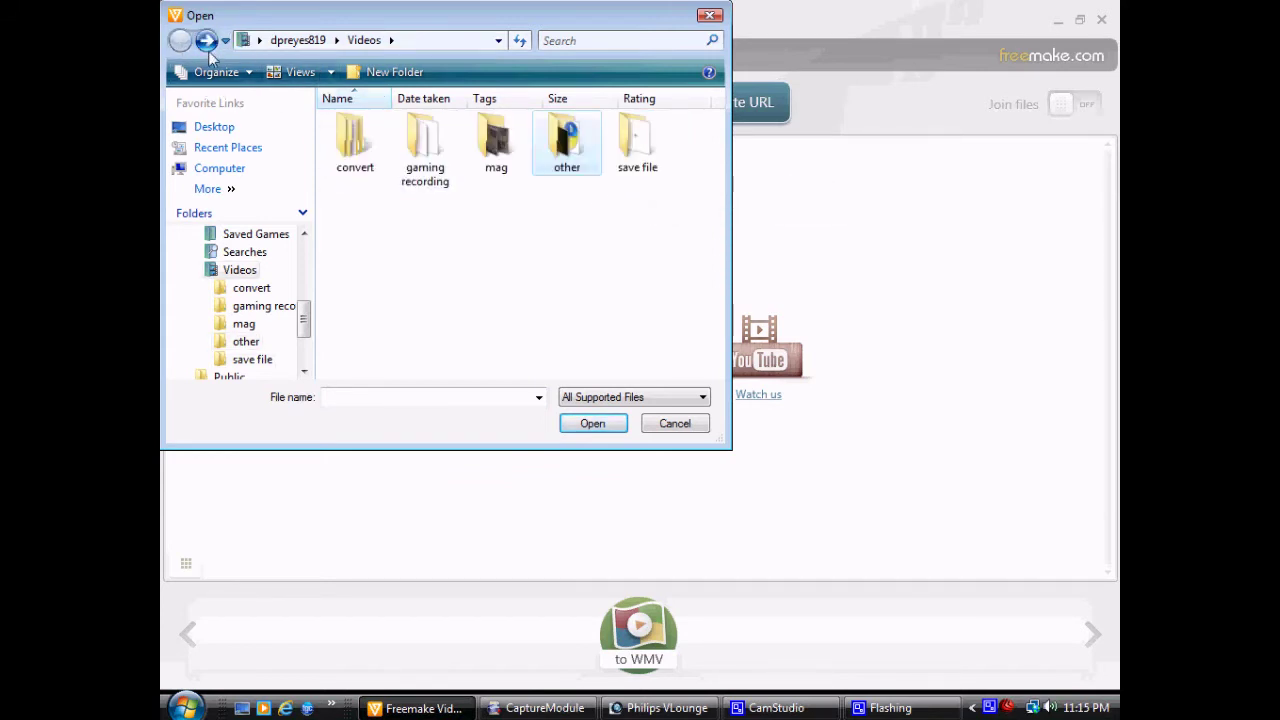
pyautogui.doubleClick(425, 148)
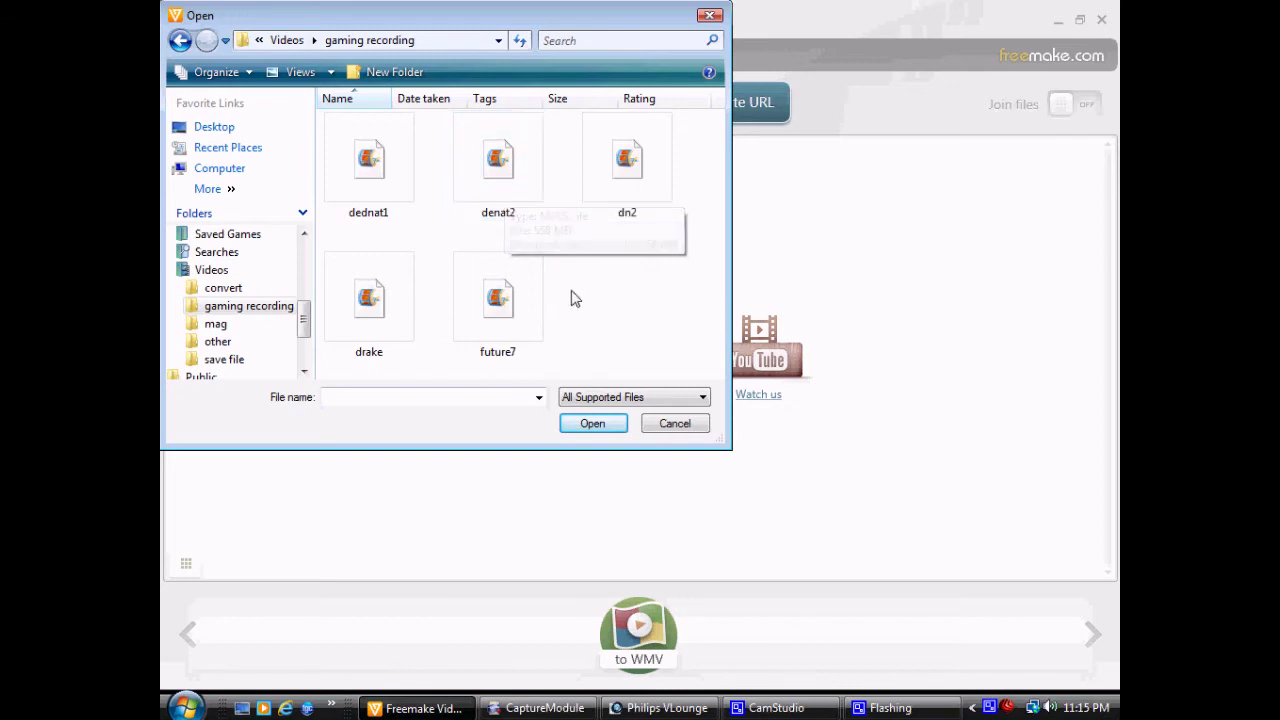
pyautogui.click(516, 318)
pyautogui.doubleClick(516, 318)
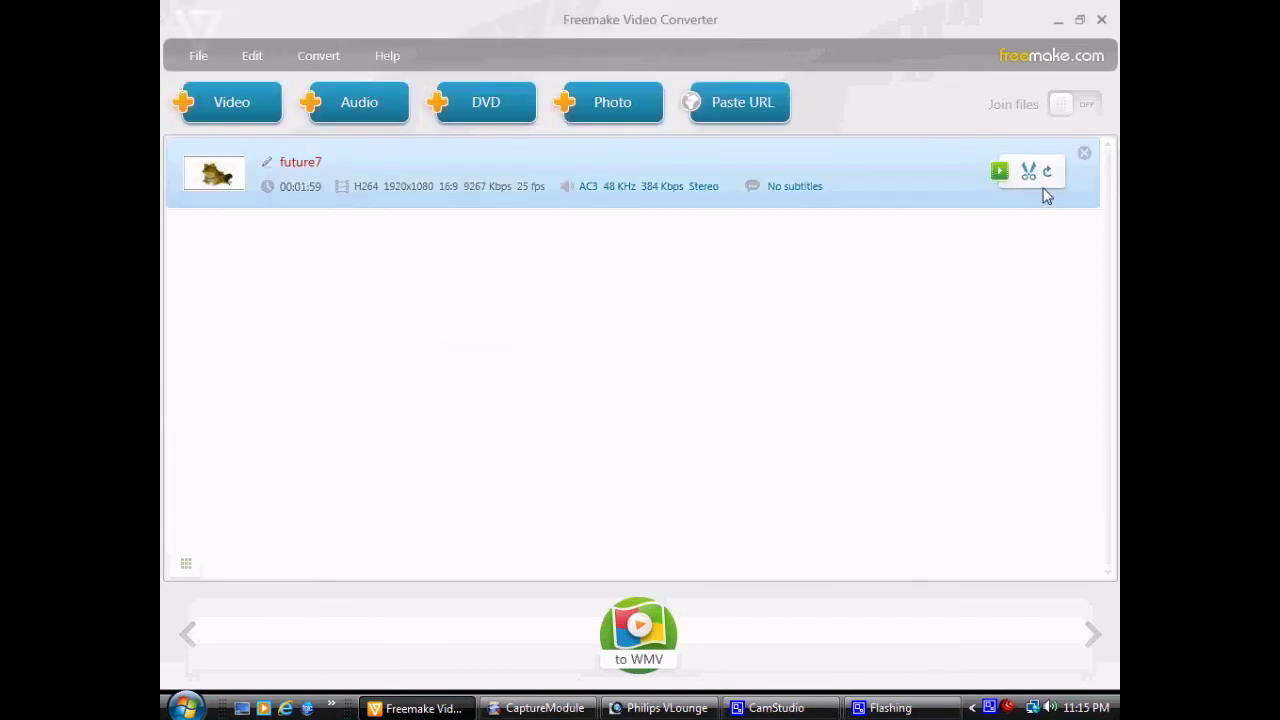
# - Preview the future7 clip in Freemake's clip editor, playing and pausing it, then close the editor
pyautogui.click(1038, 174)
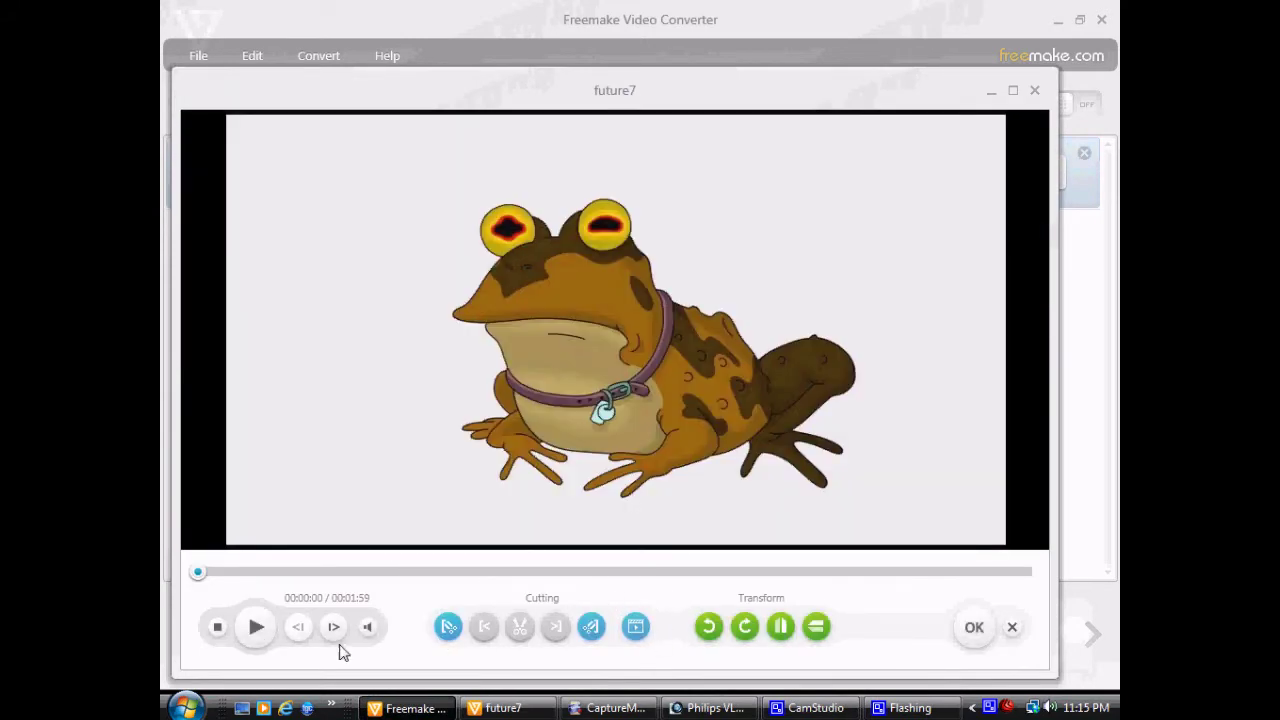
pyautogui.click(257, 630)
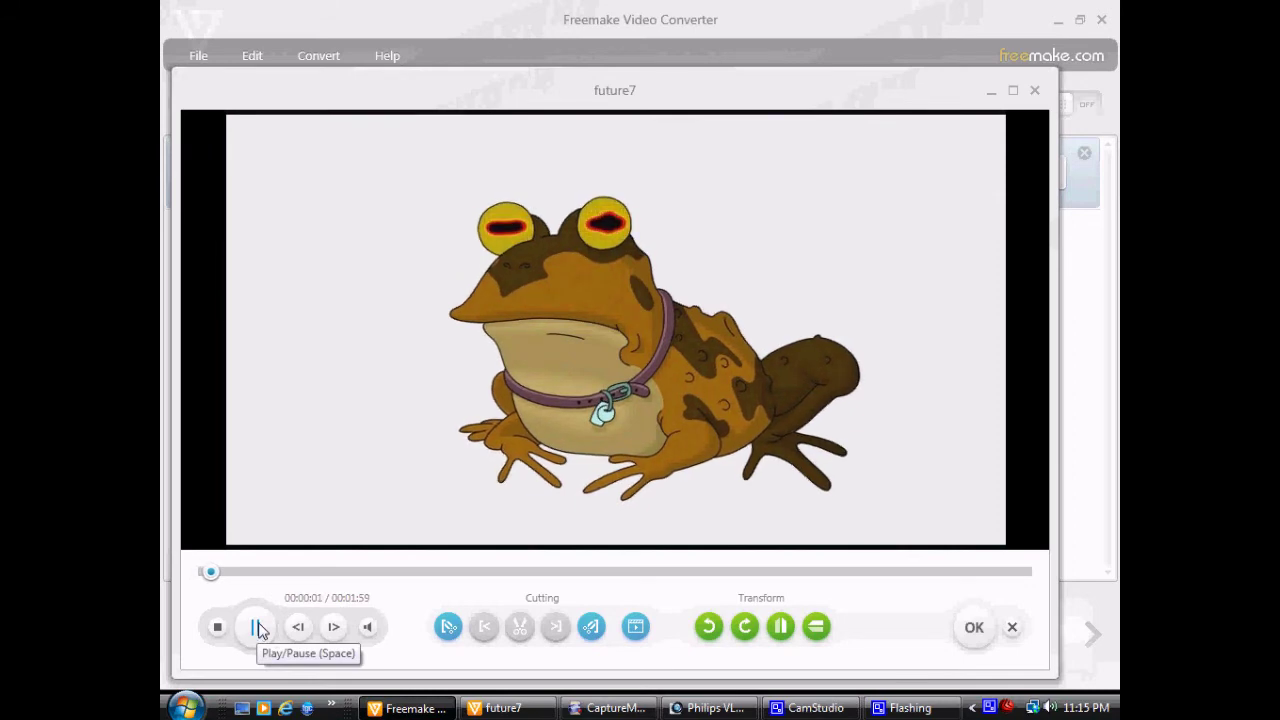
pyautogui.click(257, 628)
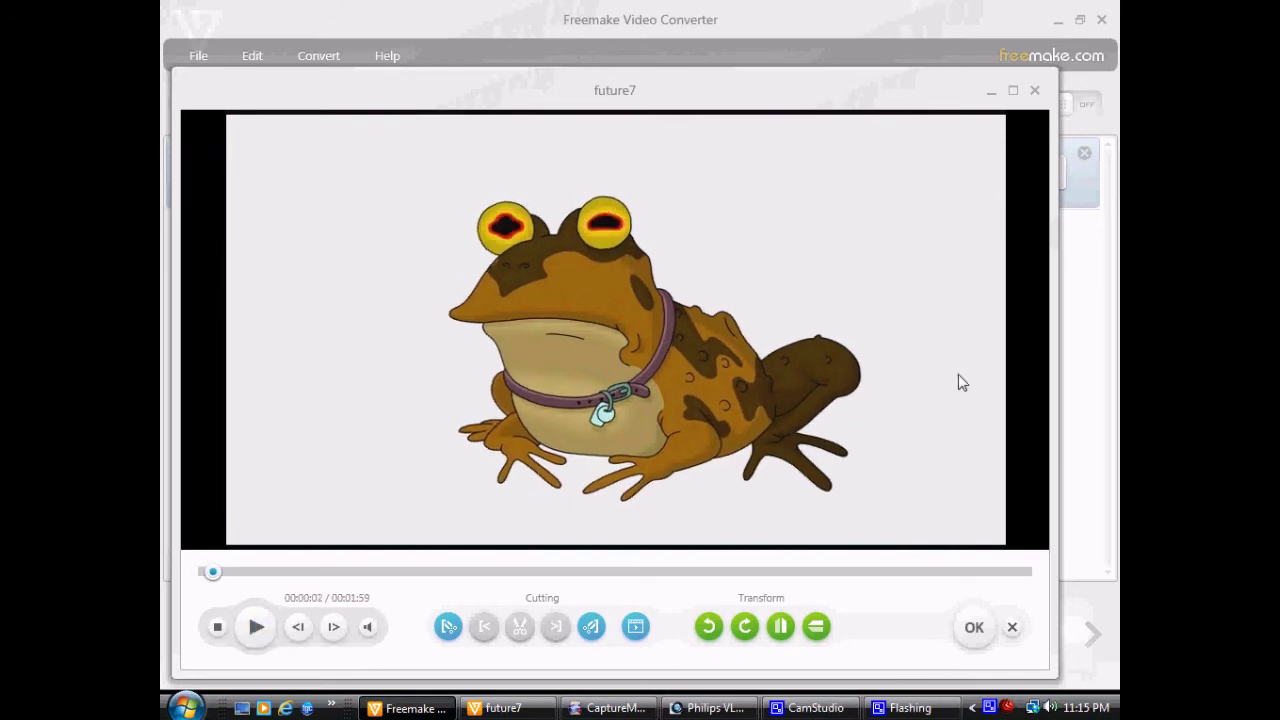
pyautogui.click(1035, 91)
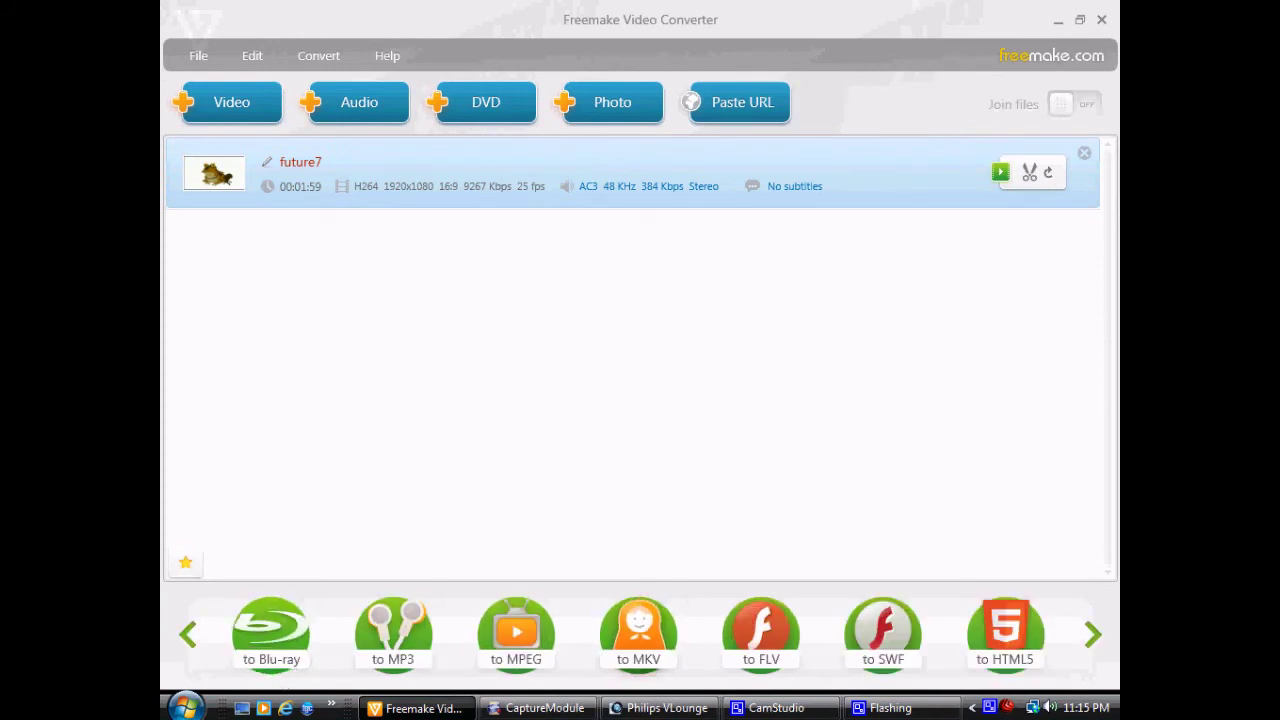
# - Browse more output formats, filter to favourites, and minimize Freemake to the desktop
pyautogui.click(1104, 653)
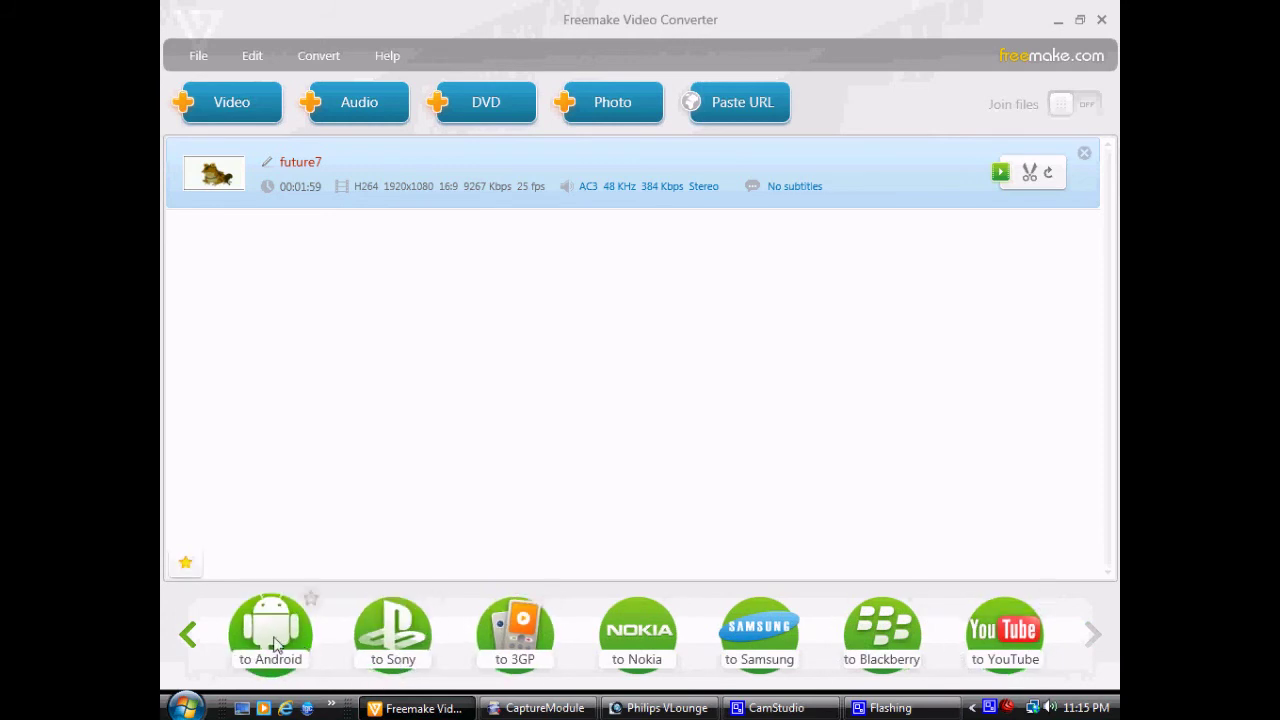
pyautogui.click(184, 565)
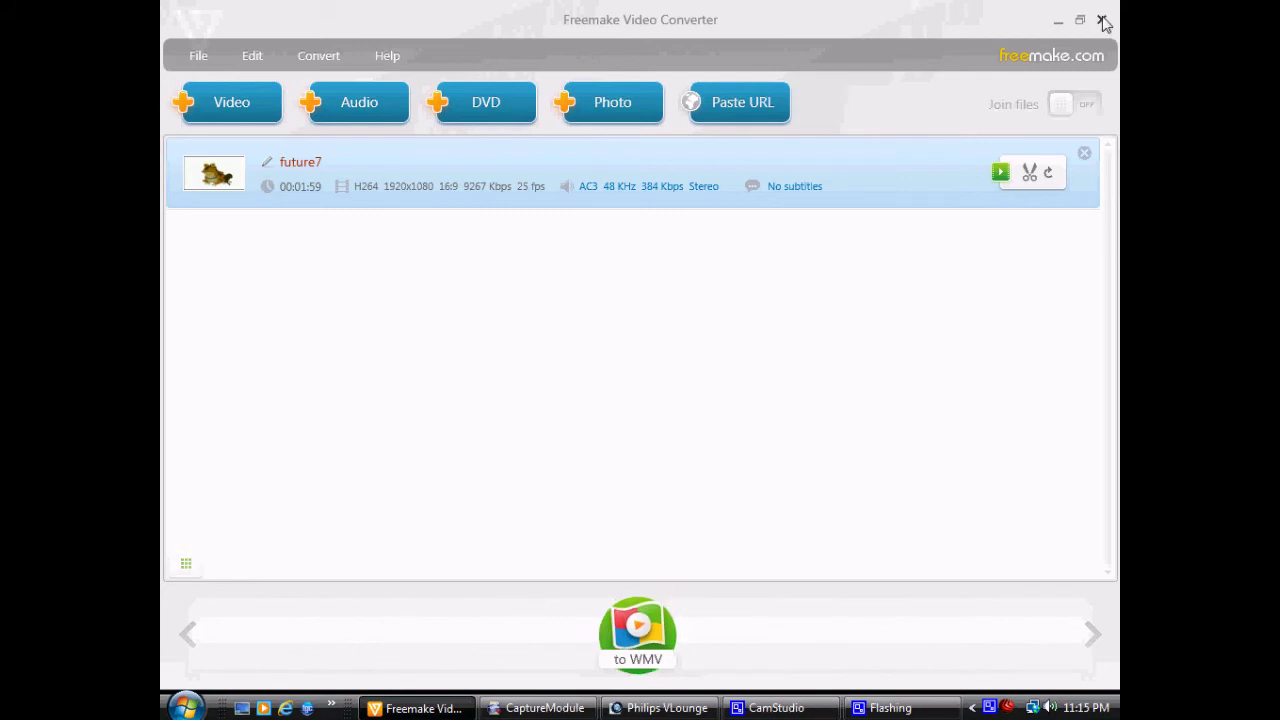
pyautogui.click(1058, 21)
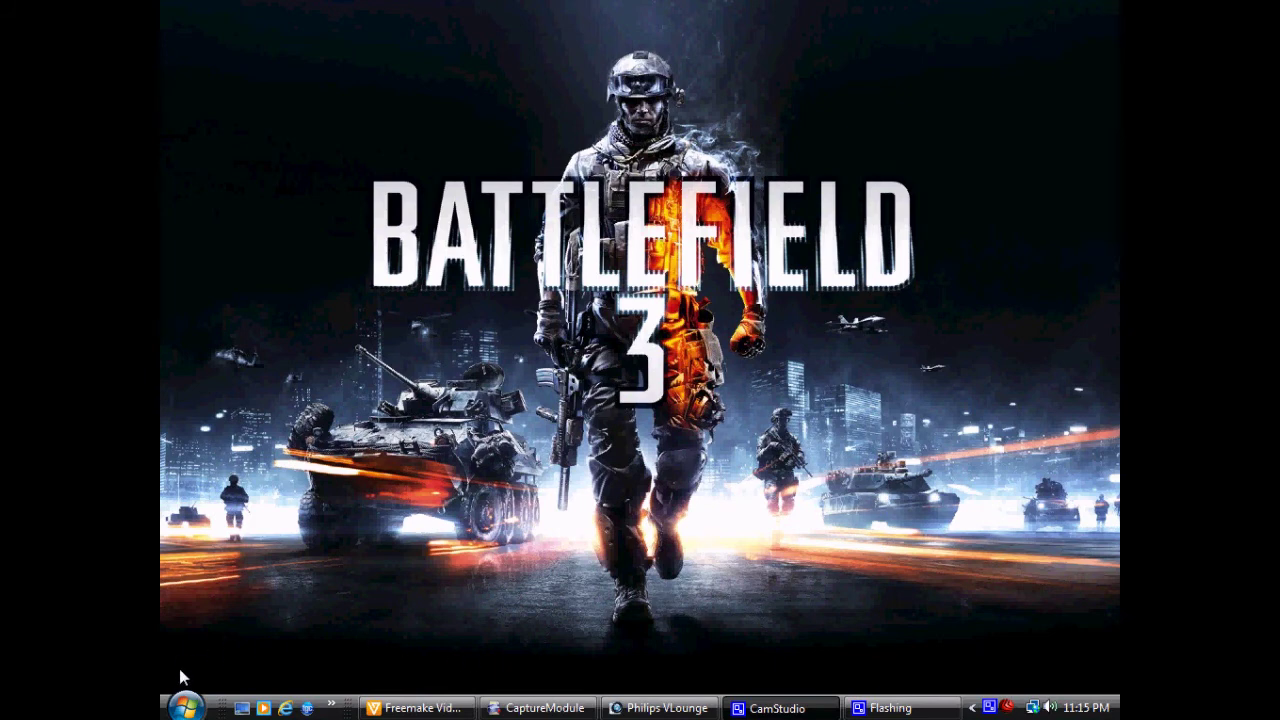
# - Launch Windows Live Movie Maker from the Start menu's Windows Live folder
pyautogui.click(184, 706)
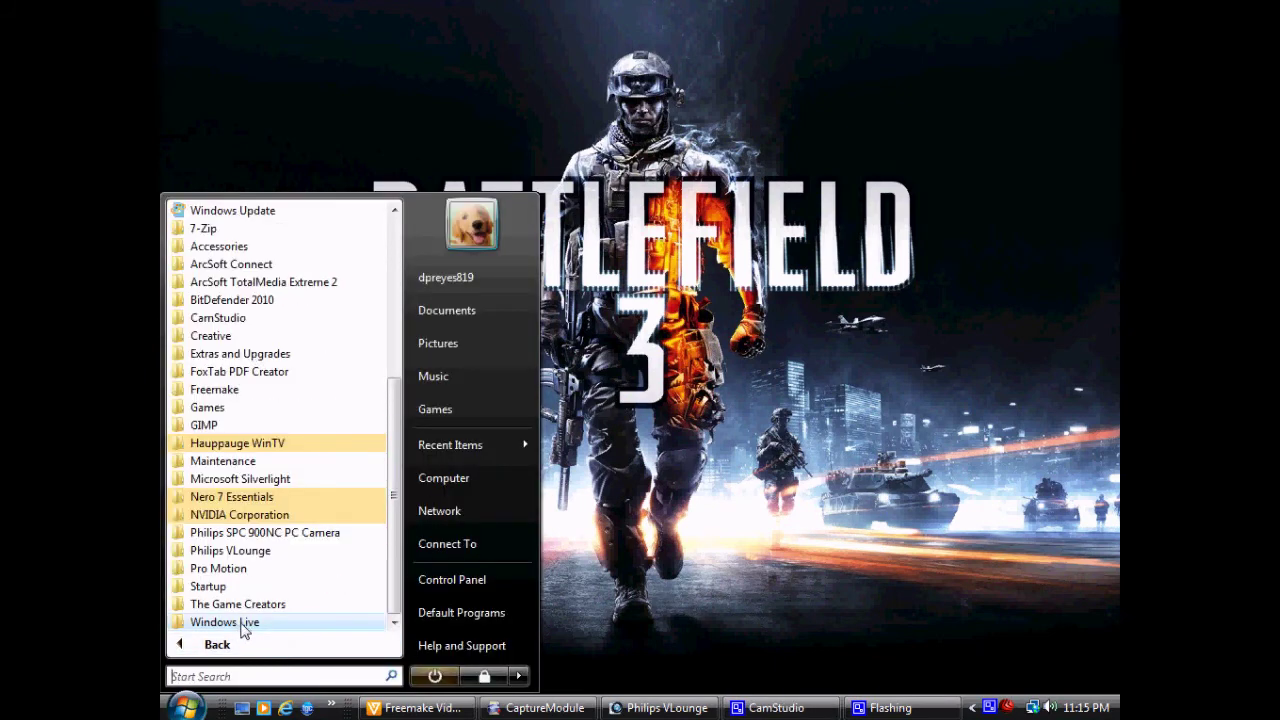
pyautogui.click(245, 624)
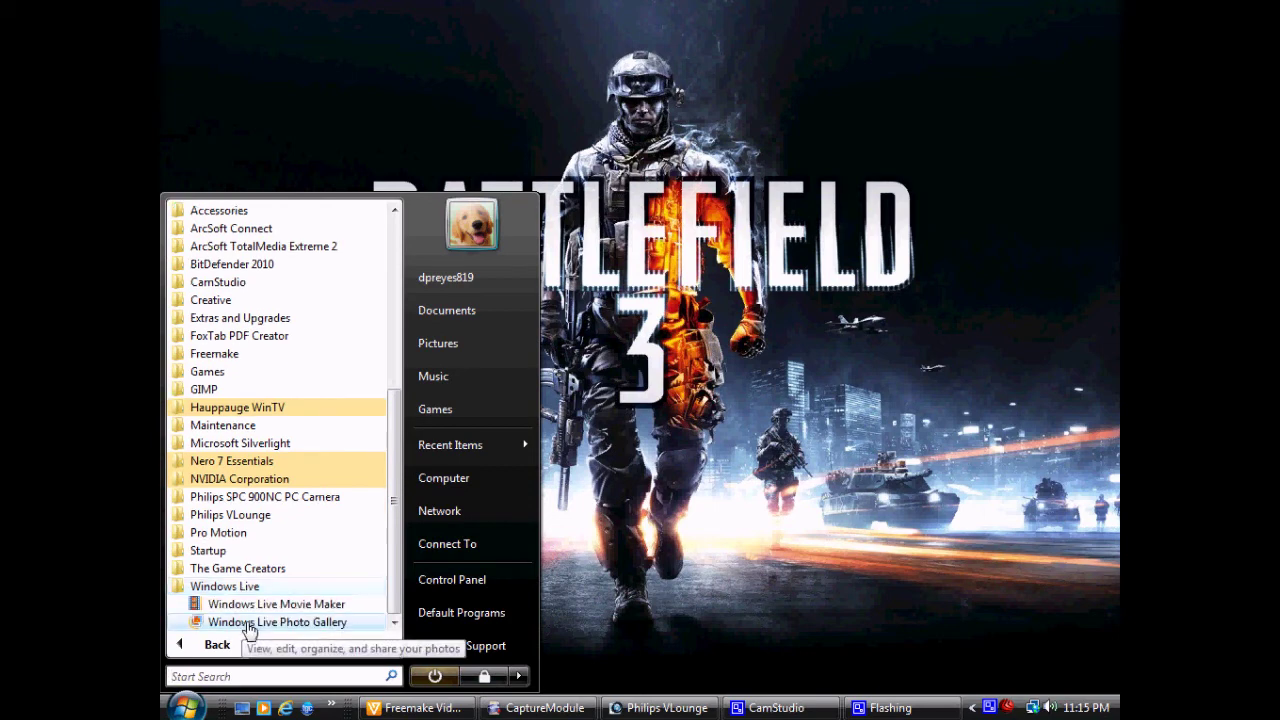
pyautogui.click(347, 605)
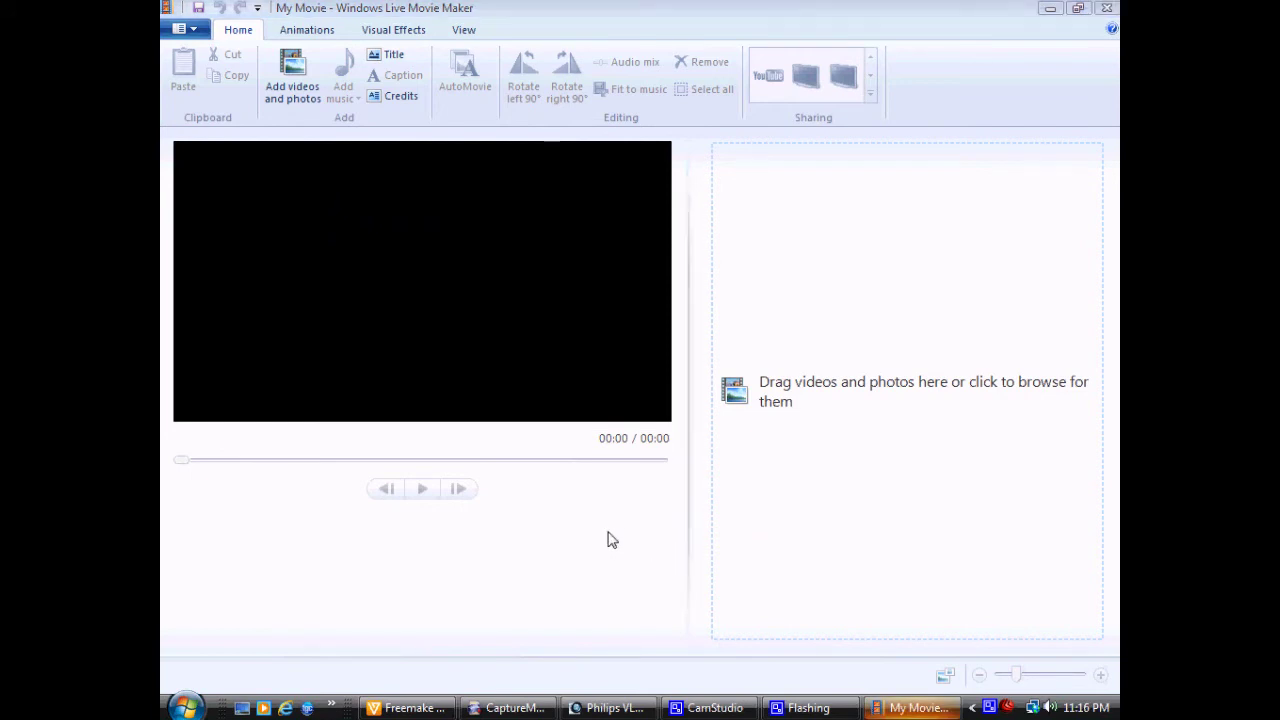
# - Import the 'select screen' recording into Movie Maker and scroll through the storyboard
pyautogui.click(292, 85)
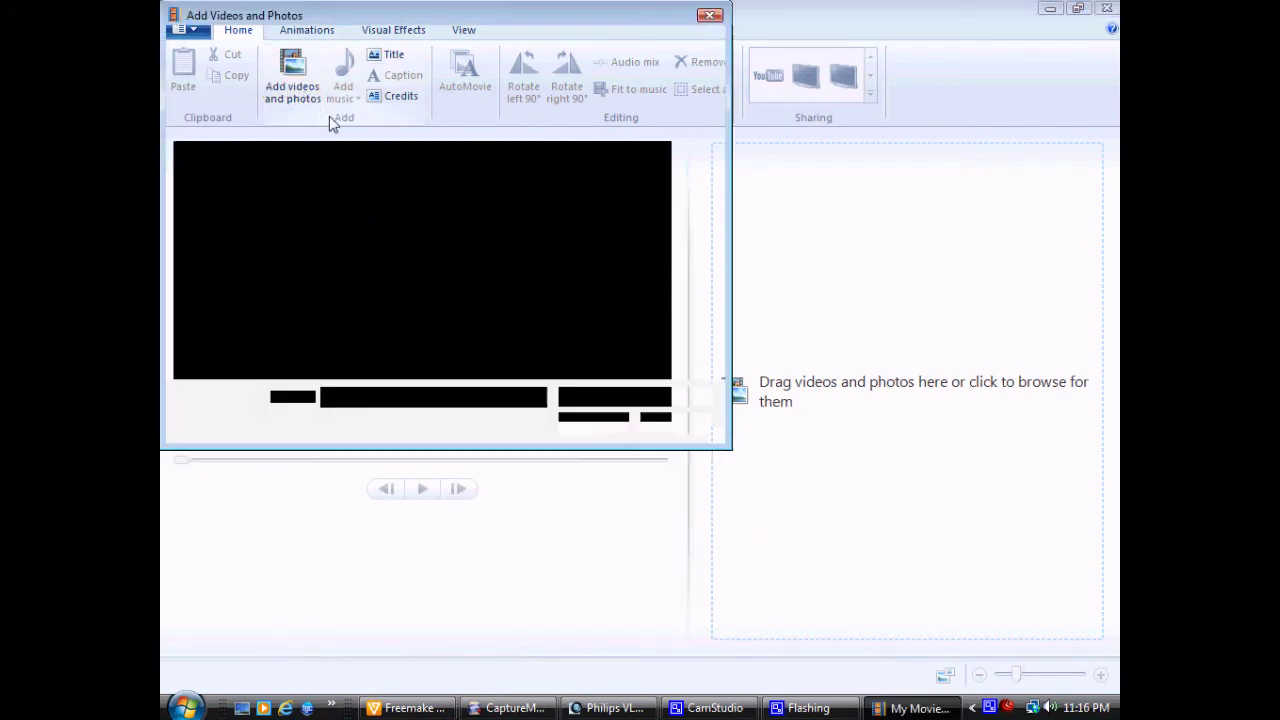
pyautogui.doubleClick(354, 145)
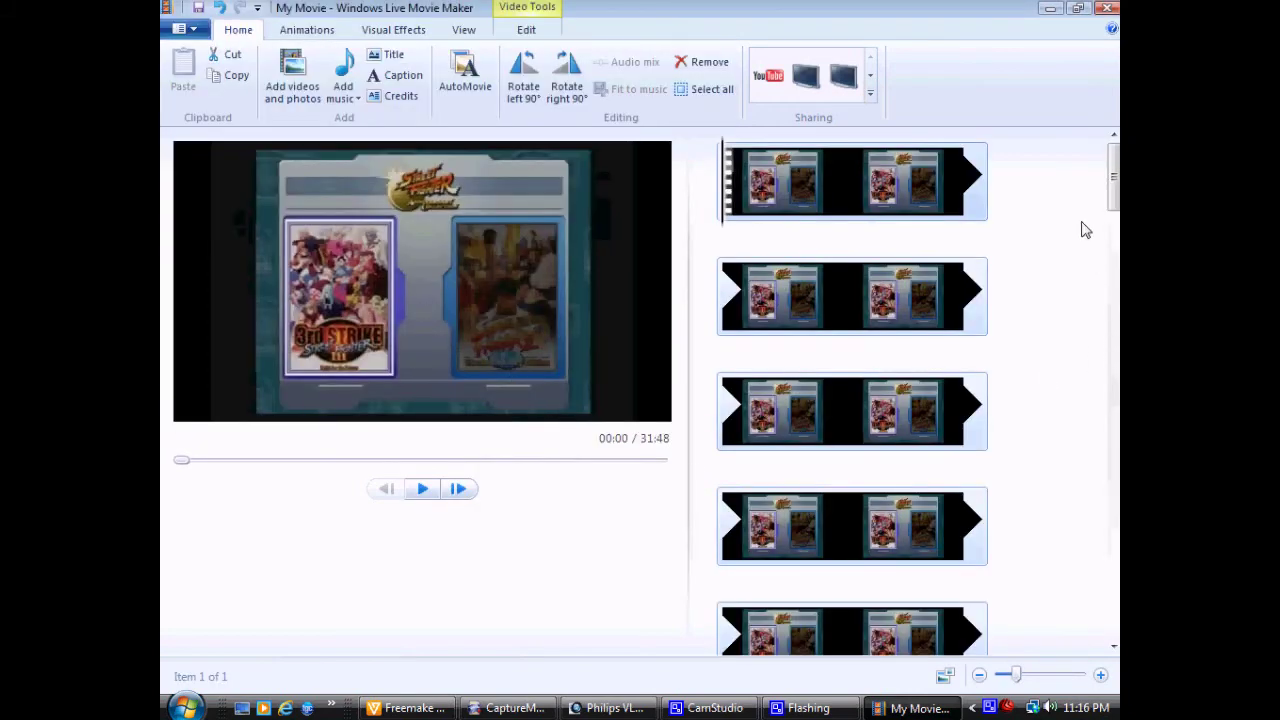
pyautogui.moveTo(1115, 190)
pyautogui.mouseDown()
pyautogui.moveTo(1115, 455)
pyautogui.moveTo(1115, 182)
pyautogui.mouseUp()
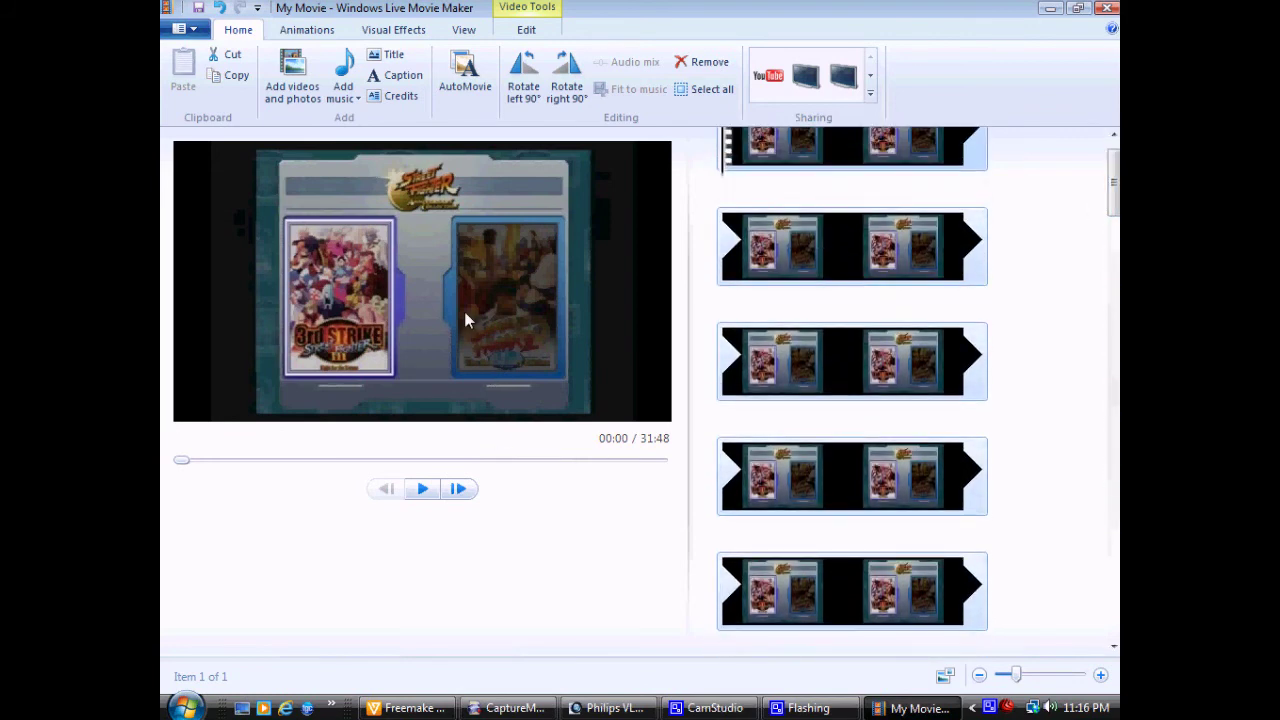